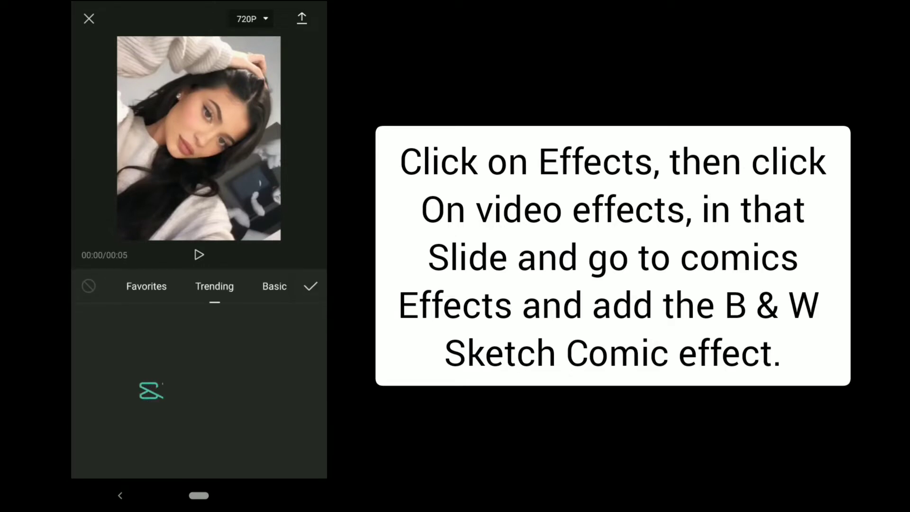
# - Apply the Comic category's B&W Sketch effect and stretch it to the clip's end
pyautogui.moveTo(274, 285); pyautogui.dragTo(143, 286)
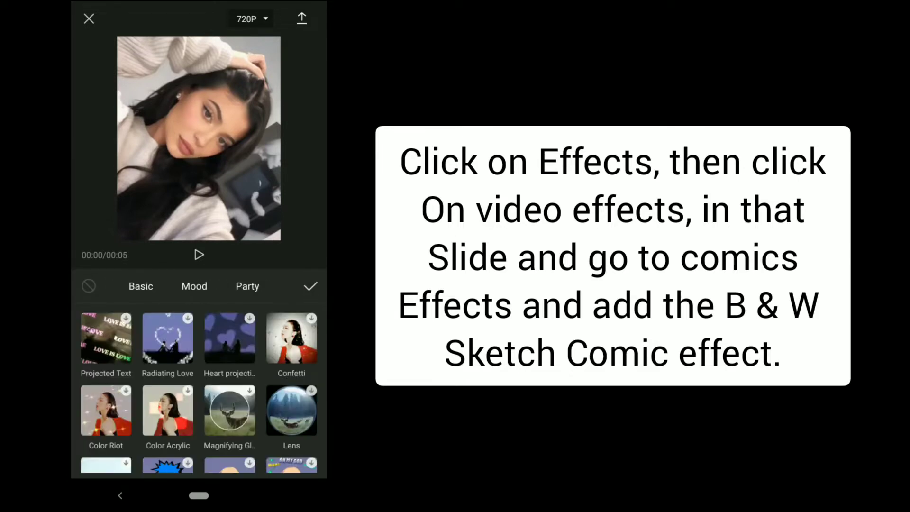
pyautogui.moveTo(246, 286)
pyautogui.mouseDown()
pyautogui.moveTo(133, 286)
pyautogui.moveTo(165, 286)
pyautogui.mouseUp()
pyautogui.click(167, 285)
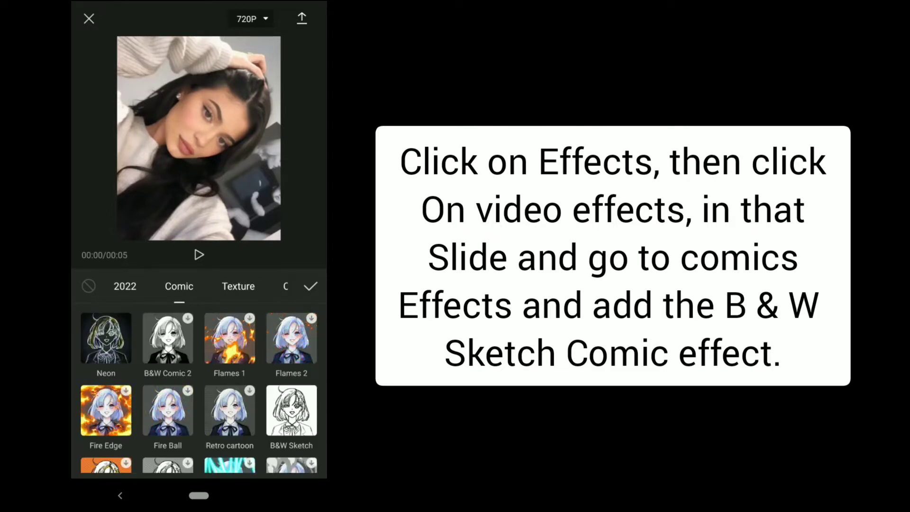
pyautogui.click(291, 411)
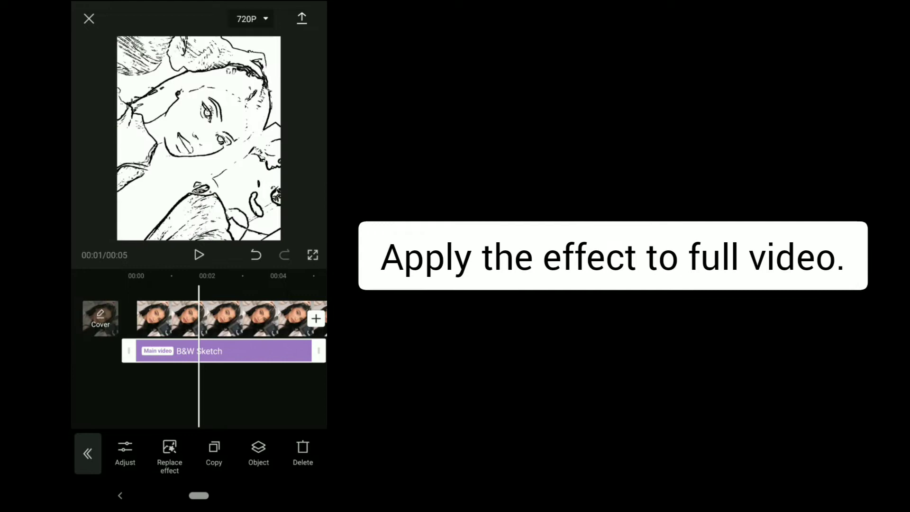
pyautogui.moveTo(226, 350); pyautogui.dragTo(273, 350)
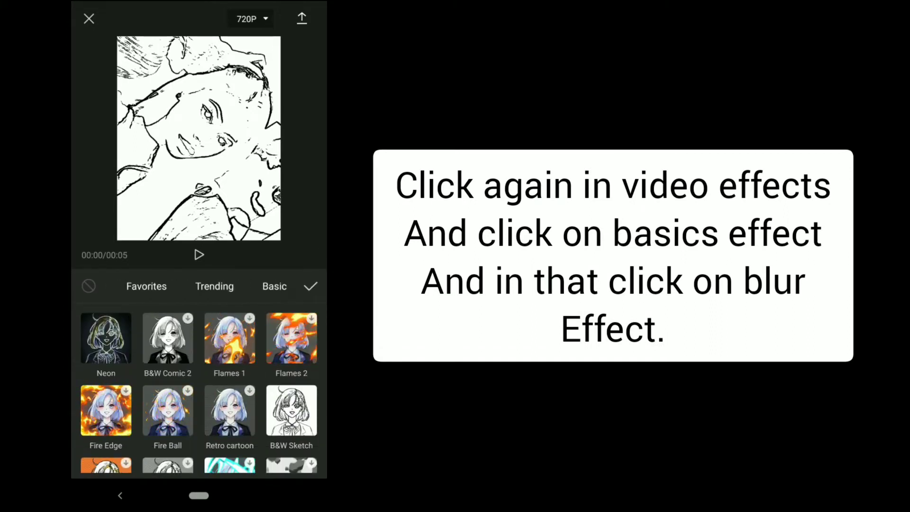
# - Apply the Basic Blur effect above B&W Sketch and extend its track to the clip's end
pyautogui.click(274, 286)
pyautogui.scroll(-5, 198, 390)
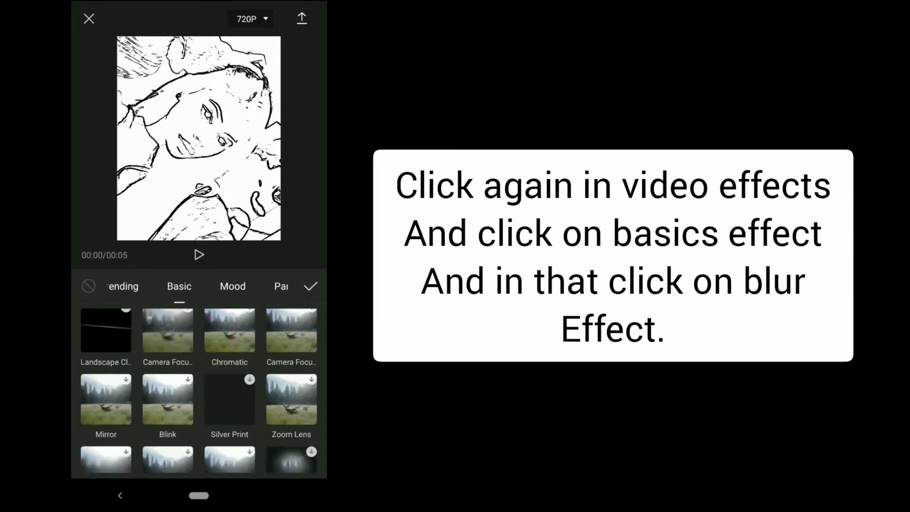
pyautogui.scroll(-5, 198, 390)
pyautogui.scroll(-5, 198, 390)
pyautogui.scroll(-3, 198, 390)
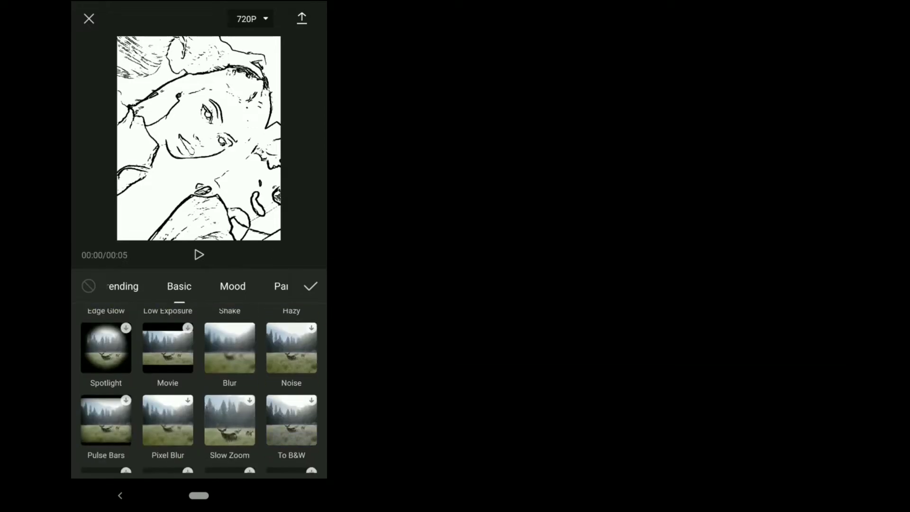
pyautogui.click(229, 348)
pyautogui.click(310, 286)
pyautogui.moveTo(261, 317); pyautogui.dragTo(199, 317)
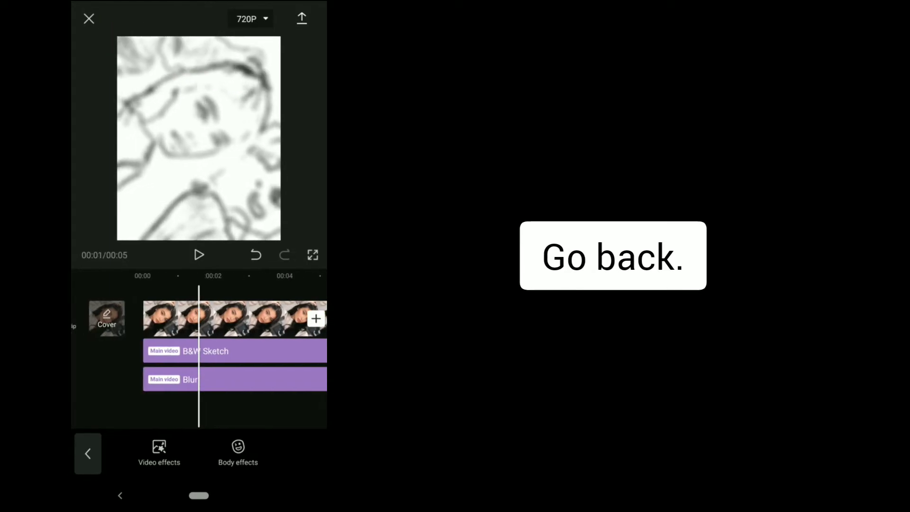
# - Replace the B&W Sketch effect with the Neon comic effect and export the video
pyautogui.click(237, 350)
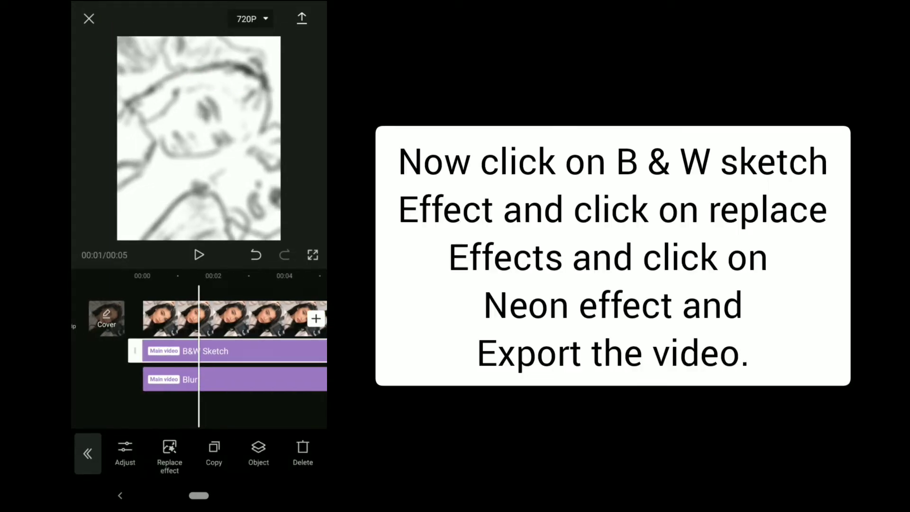
pyautogui.click(169, 455)
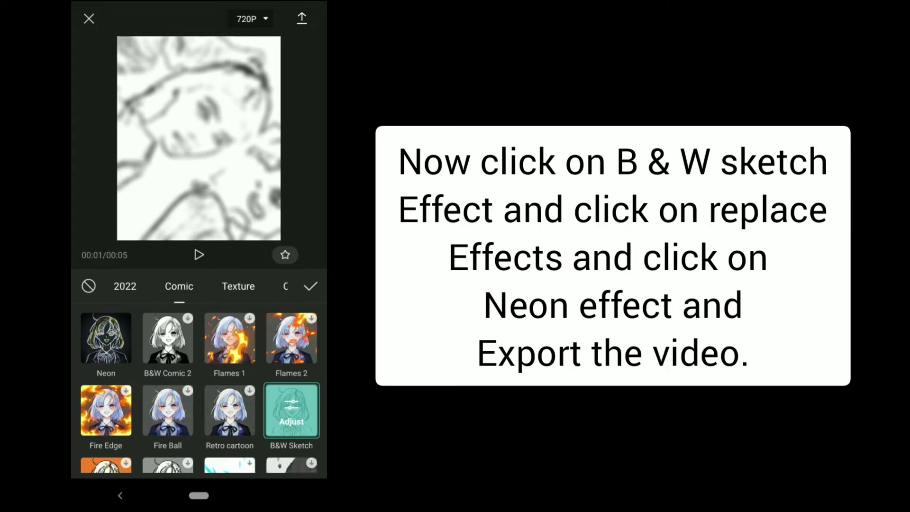
pyautogui.click(105, 338)
pyautogui.click(310, 286)
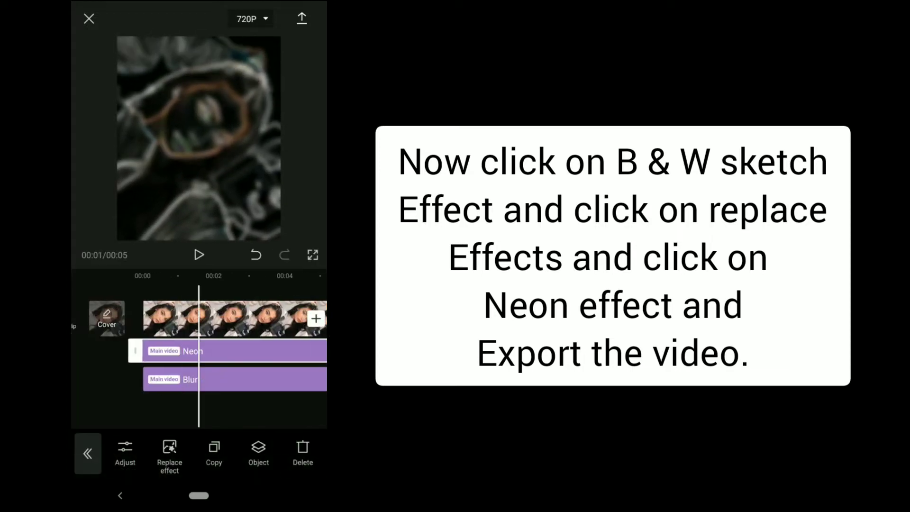
pyautogui.click(302, 18)
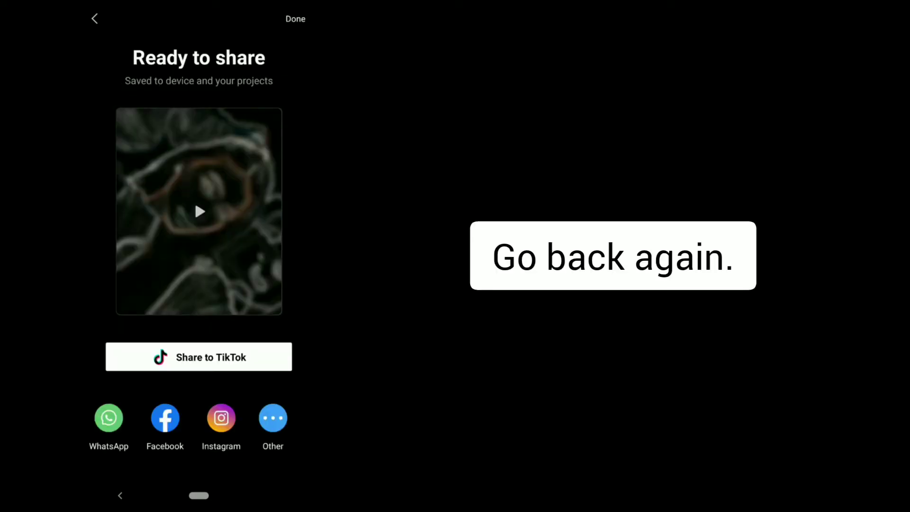
# - Back in the editor, delete both the Neon and Blur effect tracks
pyautogui.click(95, 19)
pyautogui.click(303, 452)
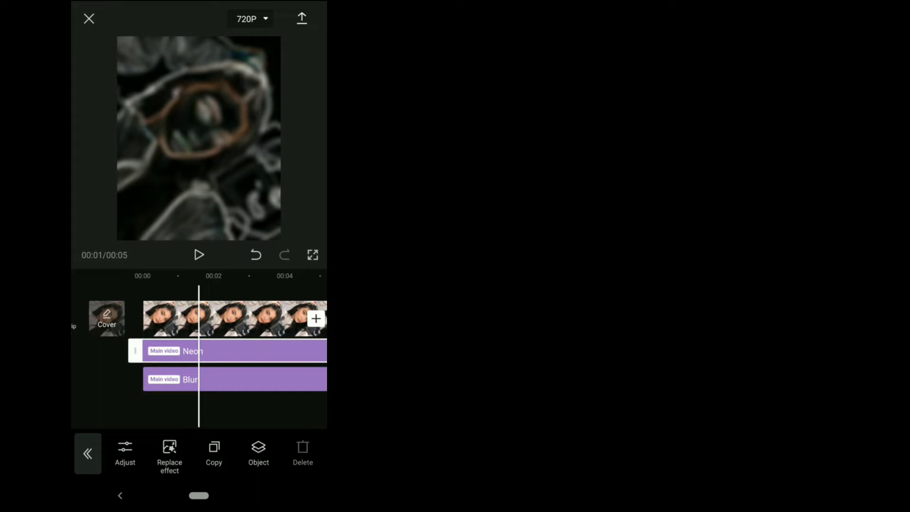
pyautogui.click(235, 379)
pyautogui.click(302, 452)
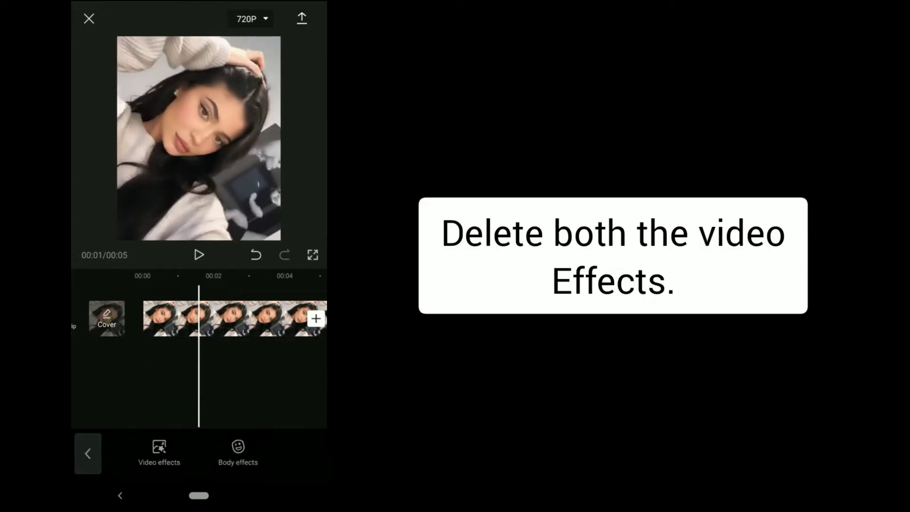
pyautogui.moveTo(199, 318); pyautogui.dragTo(256, 318)
pyautogui.click(88, 454)
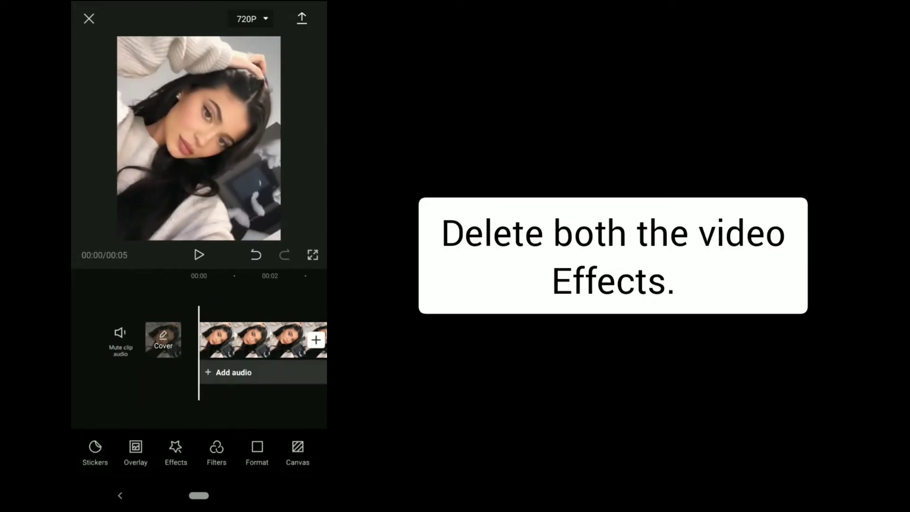
# - Add the 5-second B&W sketch clip as an overlay enlarged to fill the frame
pyautogui.moveTo(237, 453)
pyautogui.mouseDown()
pyautogui.moveTo(207, 452)
pyautogui.moveTo(253, 453)
pyautogui.mouseUp()
pyautogui.click(250, 448)
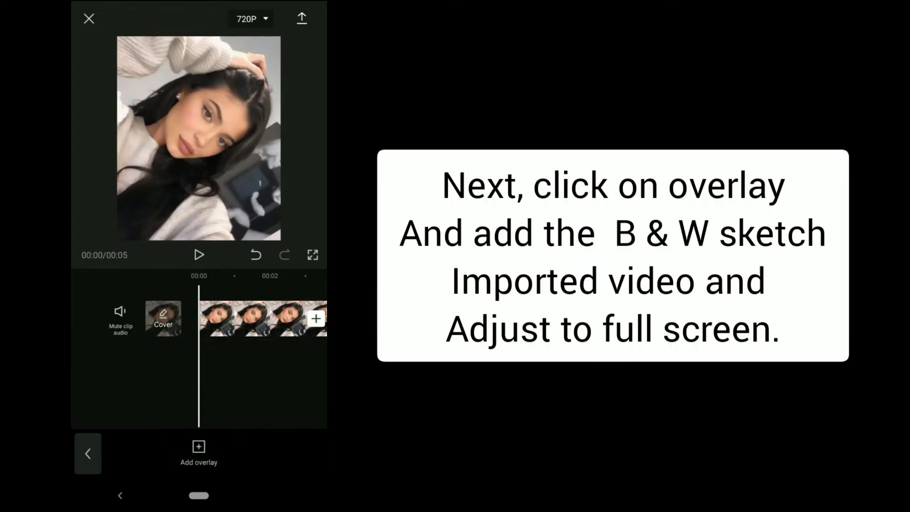
pyautogui.click(198, 450)
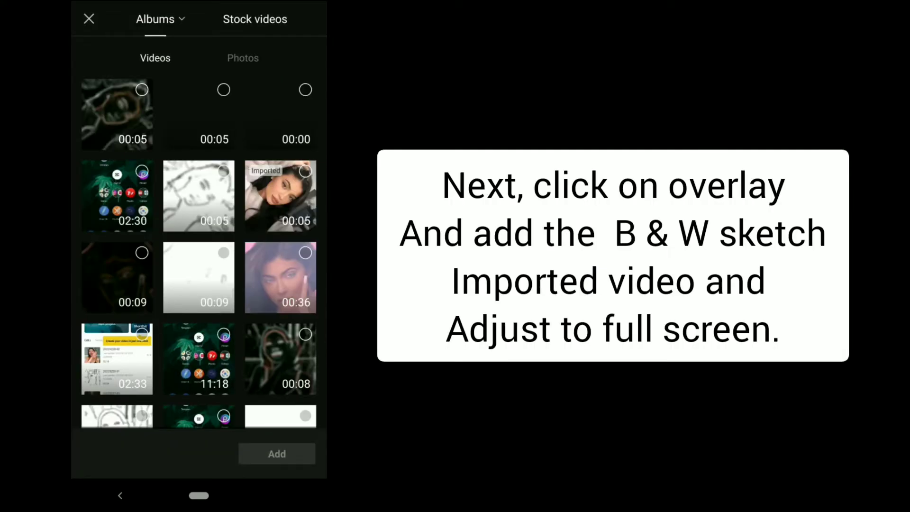
pyautogui.click(199, 114)
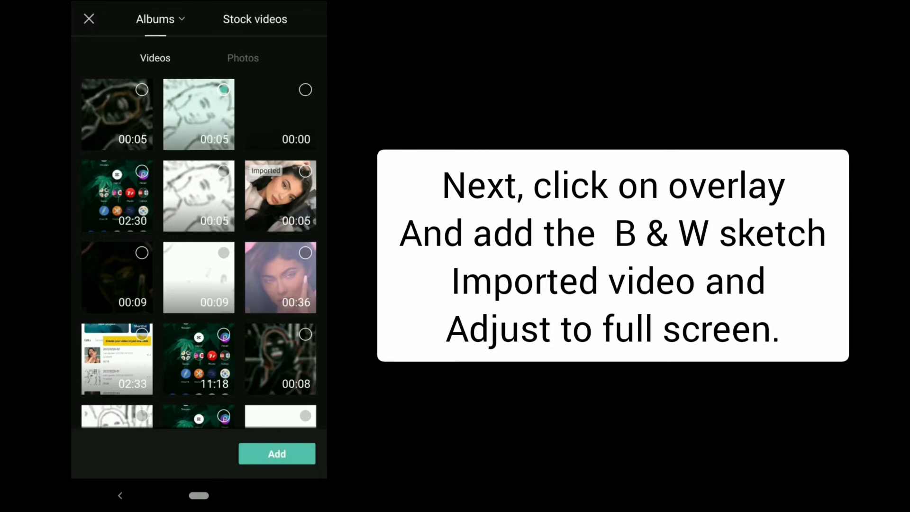
pyautogui.click(276, 454)
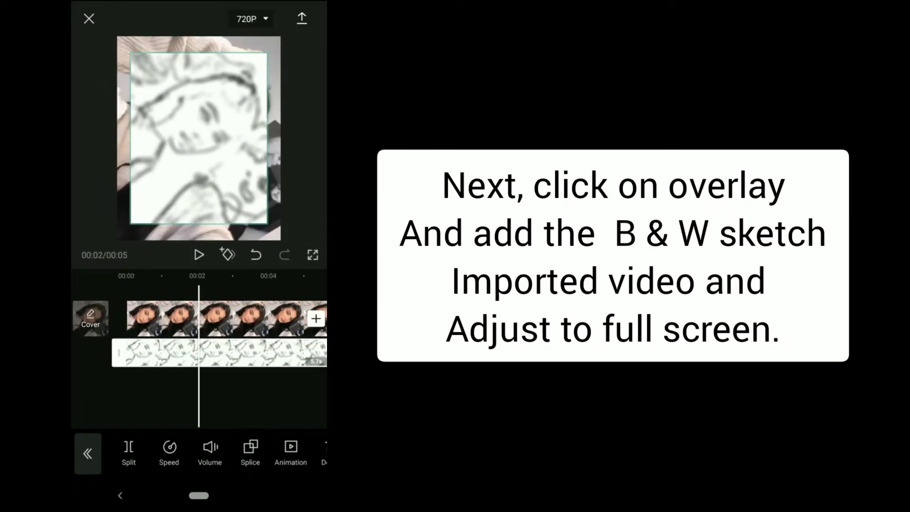
pyautogui.moveTo(267, 224); pyautogui.dragTo(283, 241)
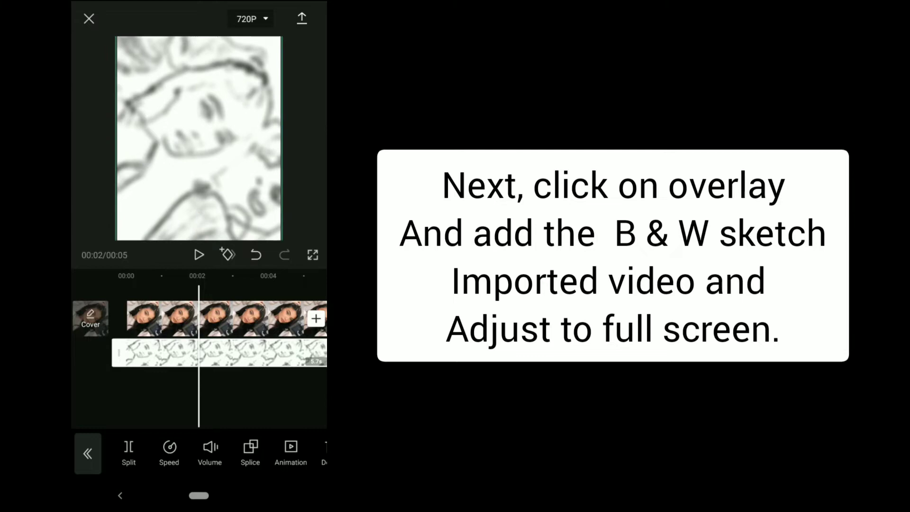
pyautogui.moveTo(247, 353)
pyautogui.mouseDown()
pyautogui.moveTo(194, 353)
pyautogui.moveTo(301, 353)
pyautogui.mouseUp()
pyautogui.press('Escape')
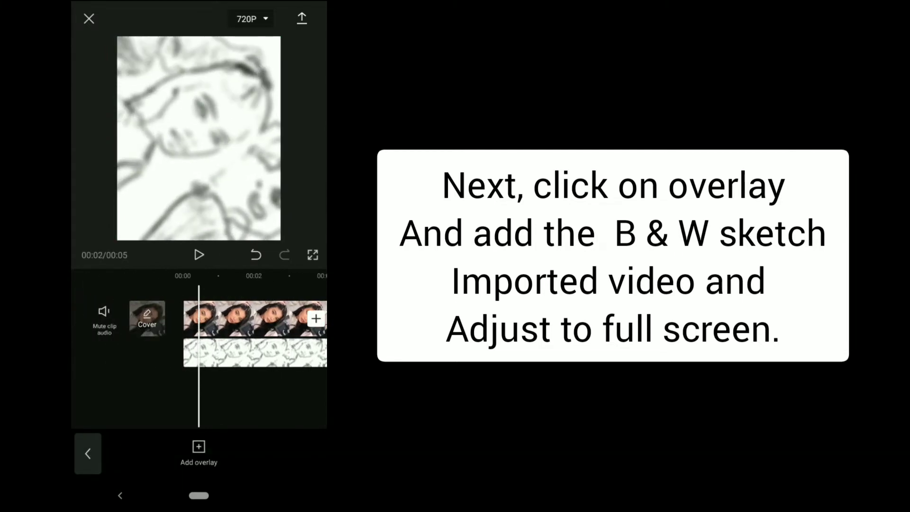
# - Set the sketch overlay to Burn blend mode with opacity lowered to about 64
pyautogui.click(256, 353)
pyautogui.moveTo(266, 453)
pyautogui.mouseDown()
pyautogui.moveTo(209, 452)
pyautogui.moveTo(251, 452)
pyautogui.mouseUp()
pyautogui.click(251, 453)
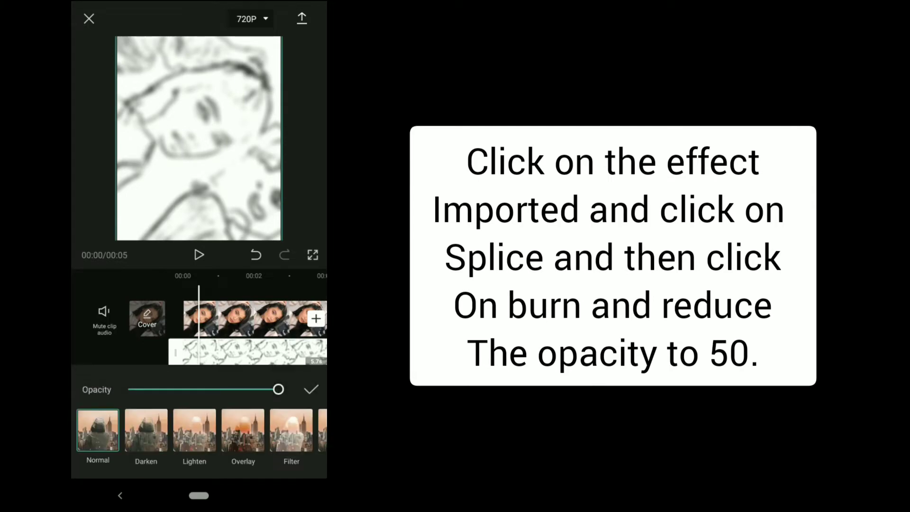
pyautogui.moveTo(303, 430); pyautogui.dragTo(76, 430)
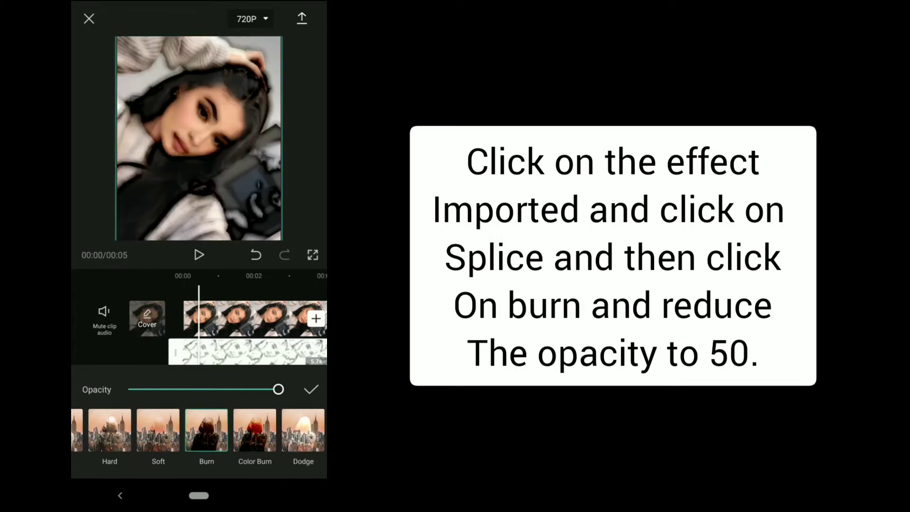
pyautogui.moveTo(278, 389); pyautogui.dragTo(224, 389)
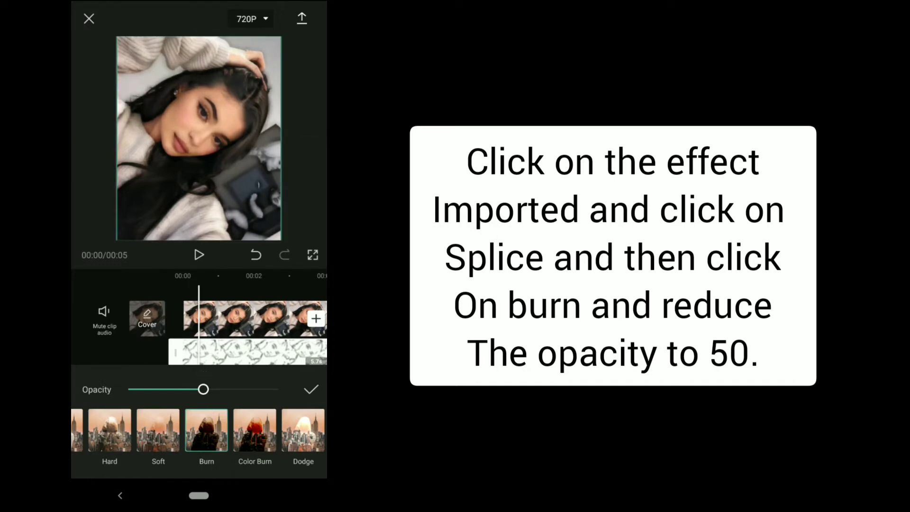
pyautogui.click(311, 390)
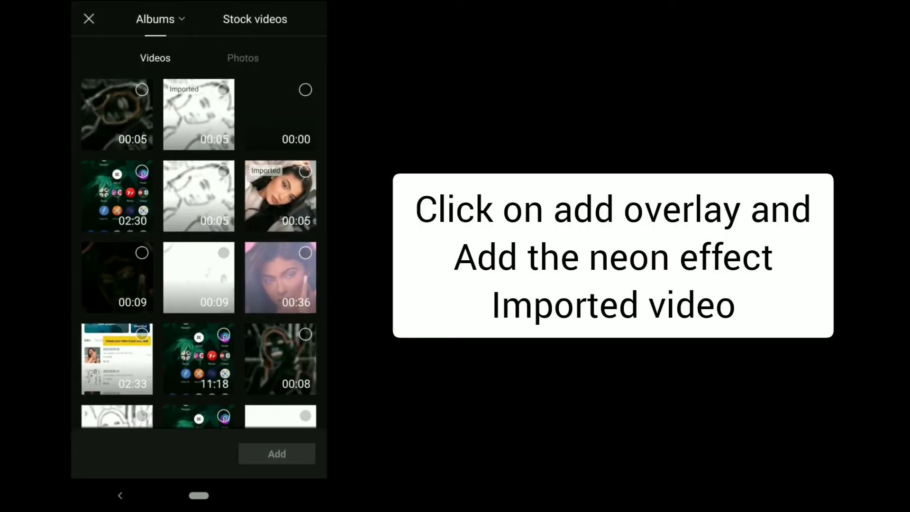
# - Add the neon sketch video as another overlay and play back the edit
pyautogui.click(142, 89)
pyautogui.click(277, 454)
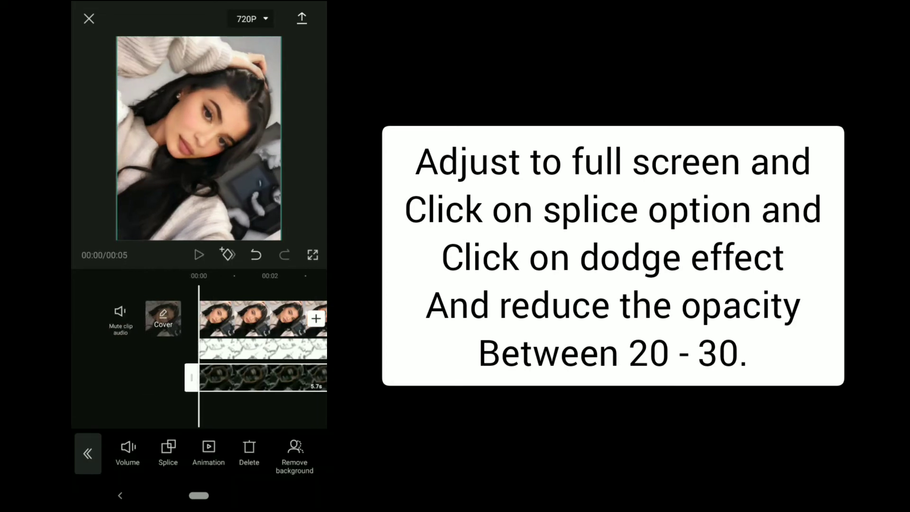
pyautogui.press('space')
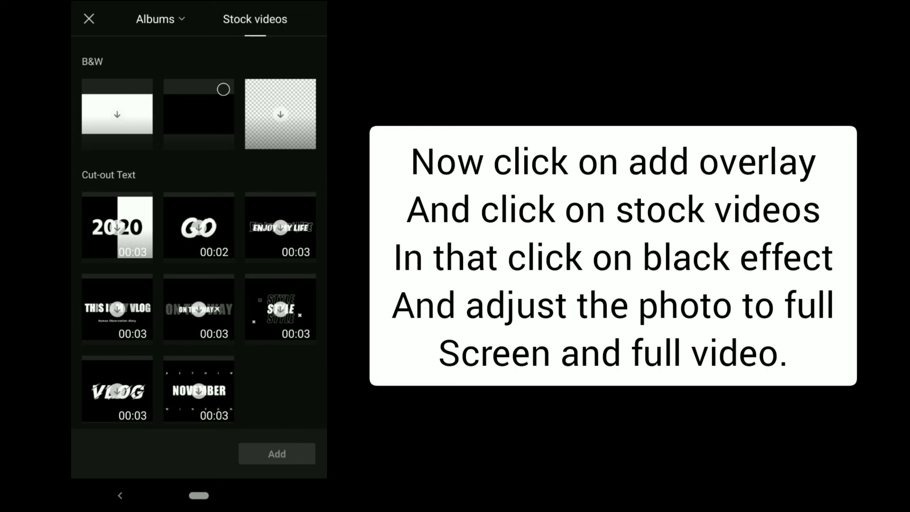
# - Add the plain black stock clip as an overlay and extend it to the video's end
pyautogui.click(199, 114)
pyautogui.click(277, 453)
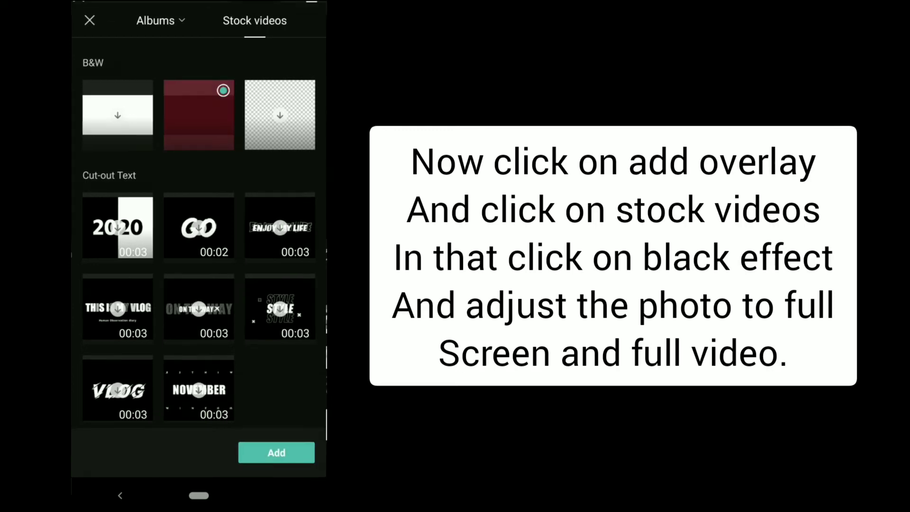
pyautogui.scroll(5, 198, 138)
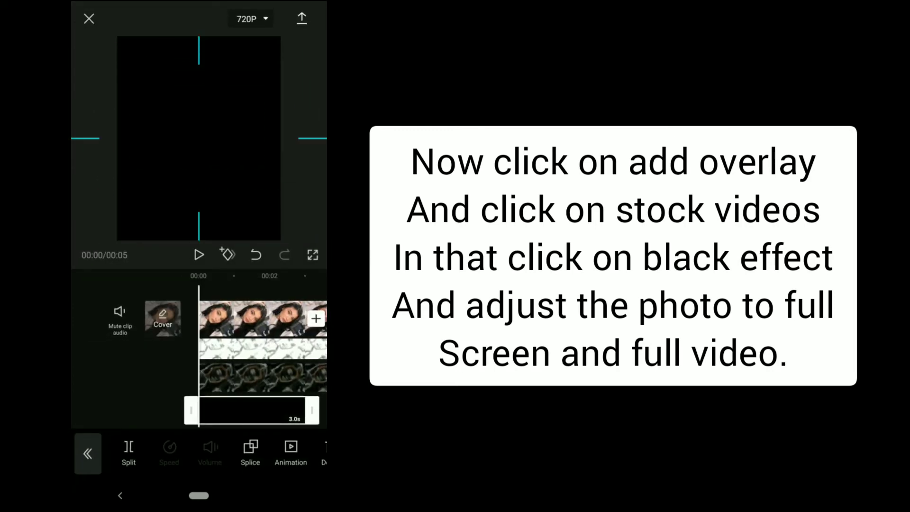
pyautogui.moveTo(312, 410); pyautogui.dragTo(206, 410)
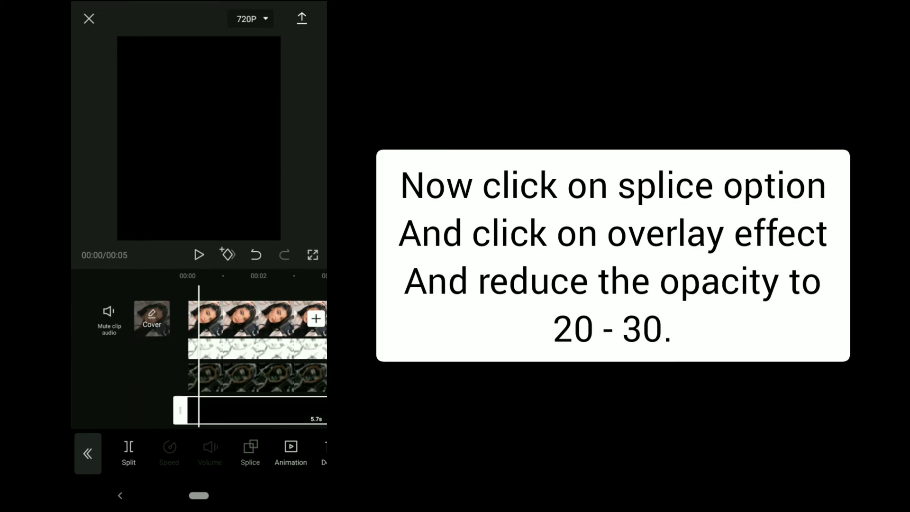
# - Set the black overlay to Overlay blend at 25 opacity and play the final video
pyautogui.click(250, 452)
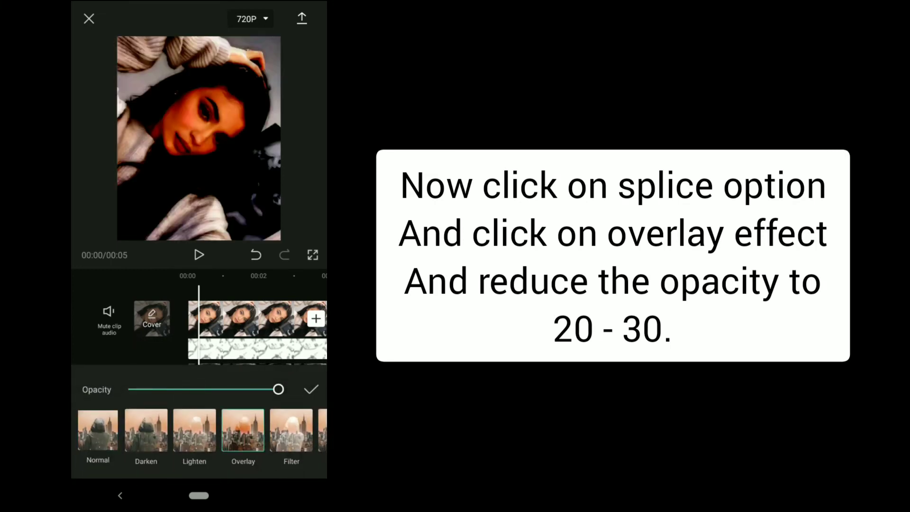
pyautogui.moveTo(278, 389)
pyautogui.mouseDown()
pyautogui.moveTo(183, 389)
pyautogui.moveTo(207, 389)
pyautogui.moveTo(183, 389)
pyautogui.moveTo(191, 389)
pyautogui.mouseUp()
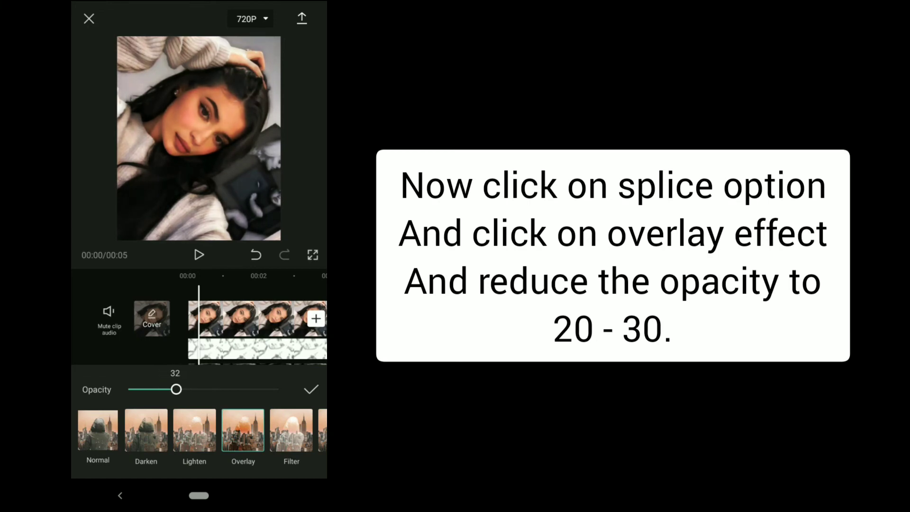
pyautogui.moveTo(164, 389); pyautogui.dragTo(166, 389)
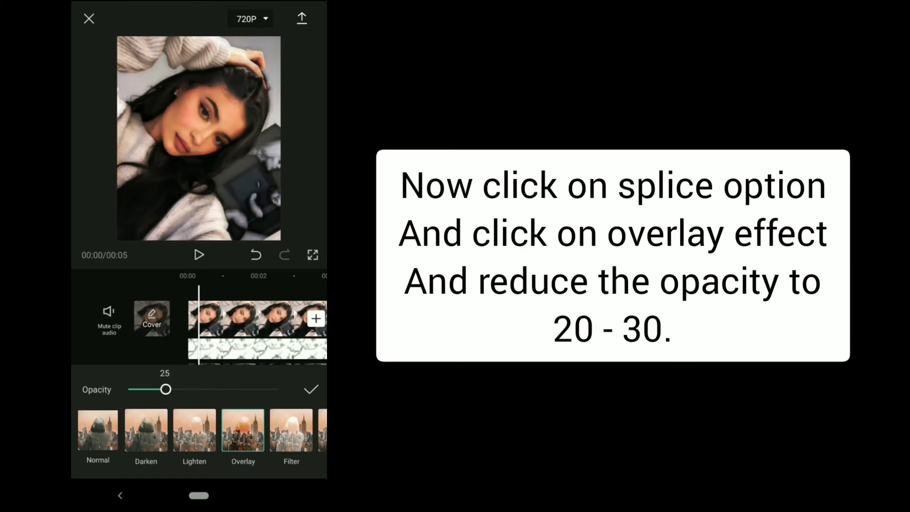
pyautogui.click(311, 389)
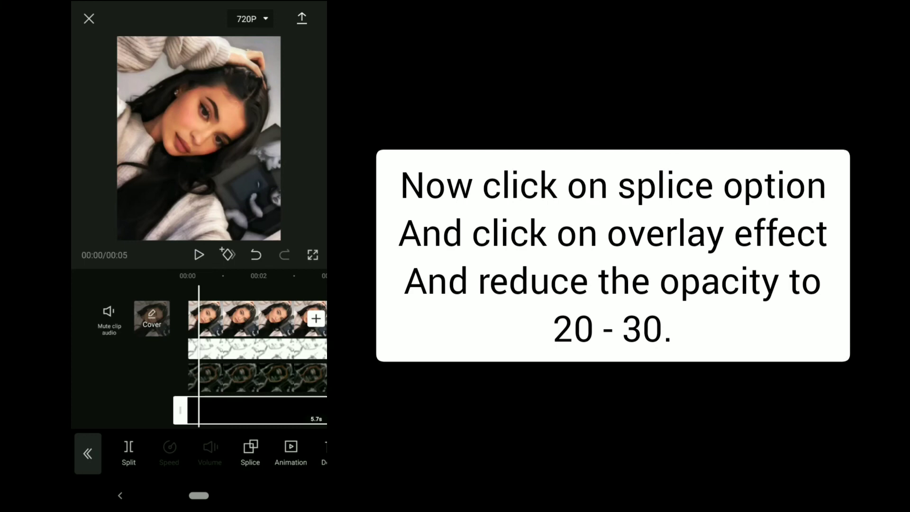
pyautogui.click(199, 255)
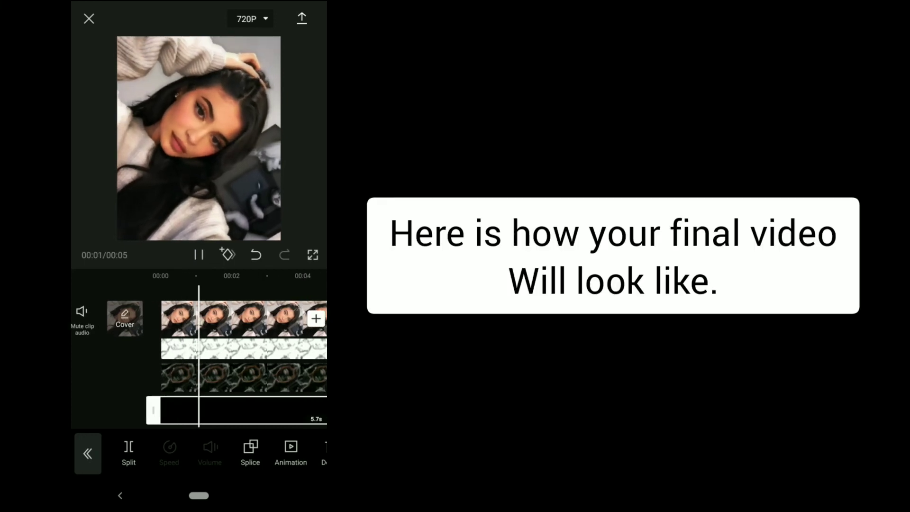